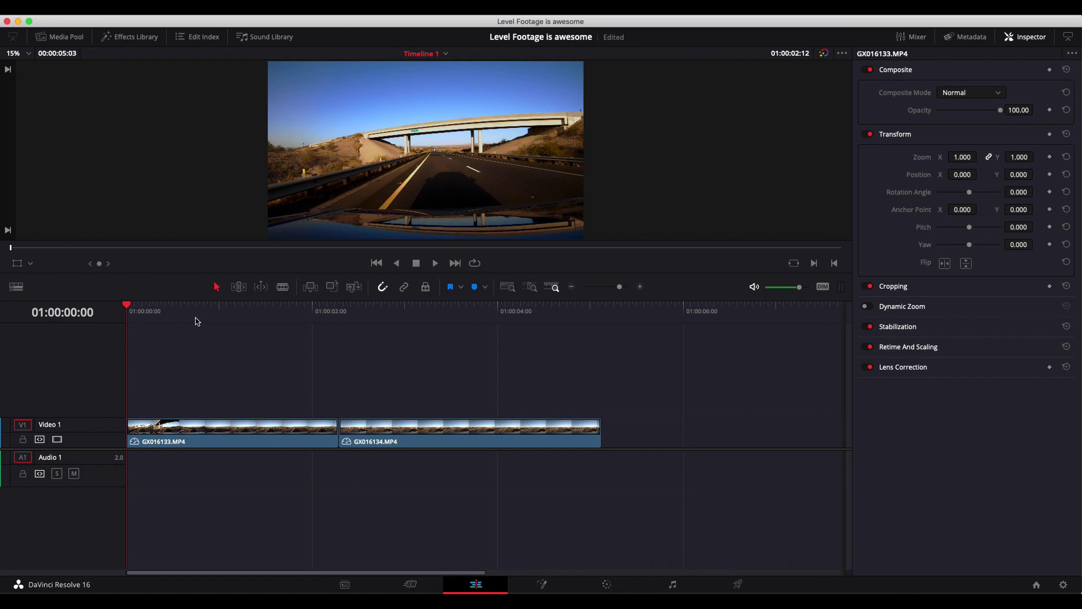
Scrub the playhead to about 01:00:00:23 in the first desert road clip
left_click_drag(169, 309, 215, 330)
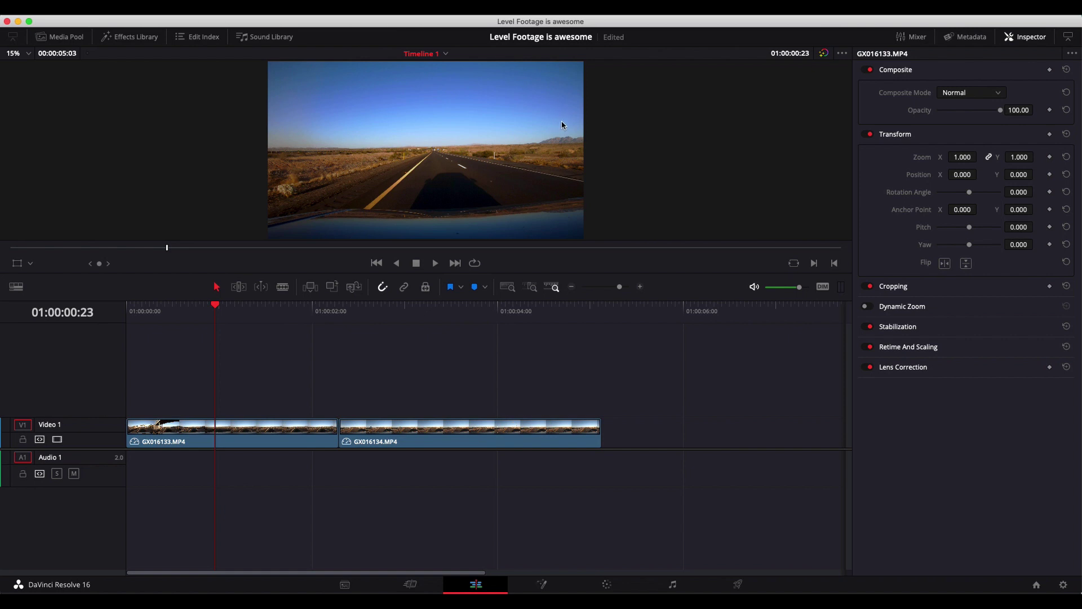
left_click(271, 445)
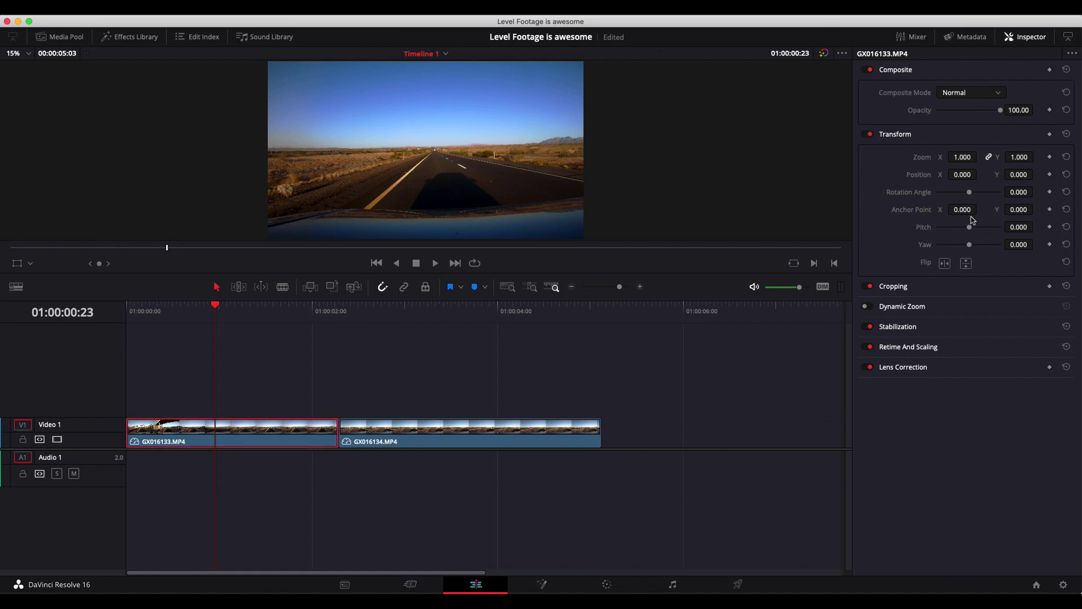
left_click_drag(970, 195, 970, 194)
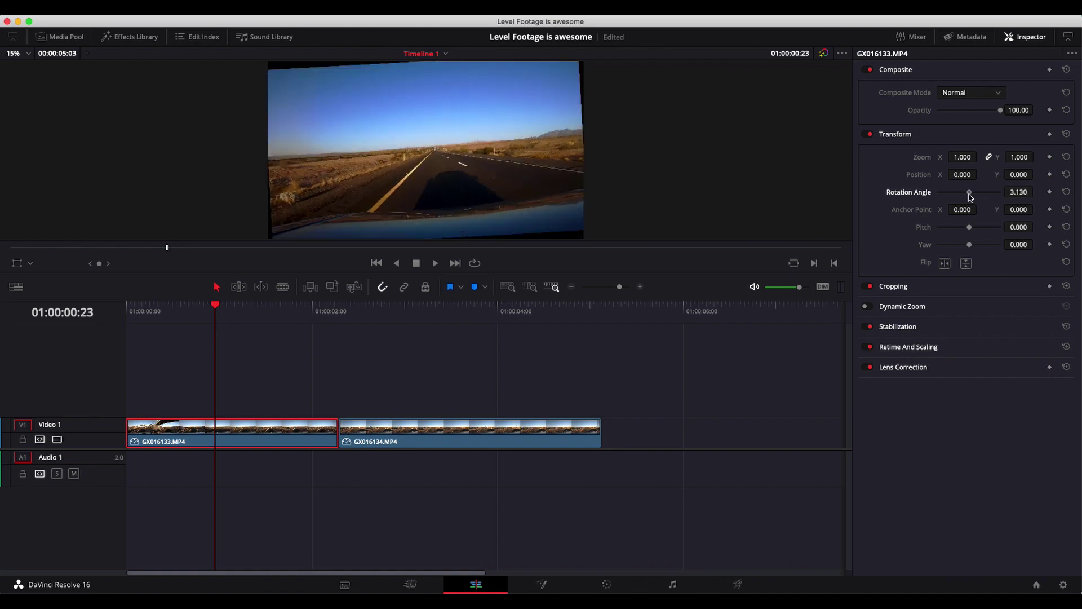
left_click_drag(970, 195, 1019, 192)
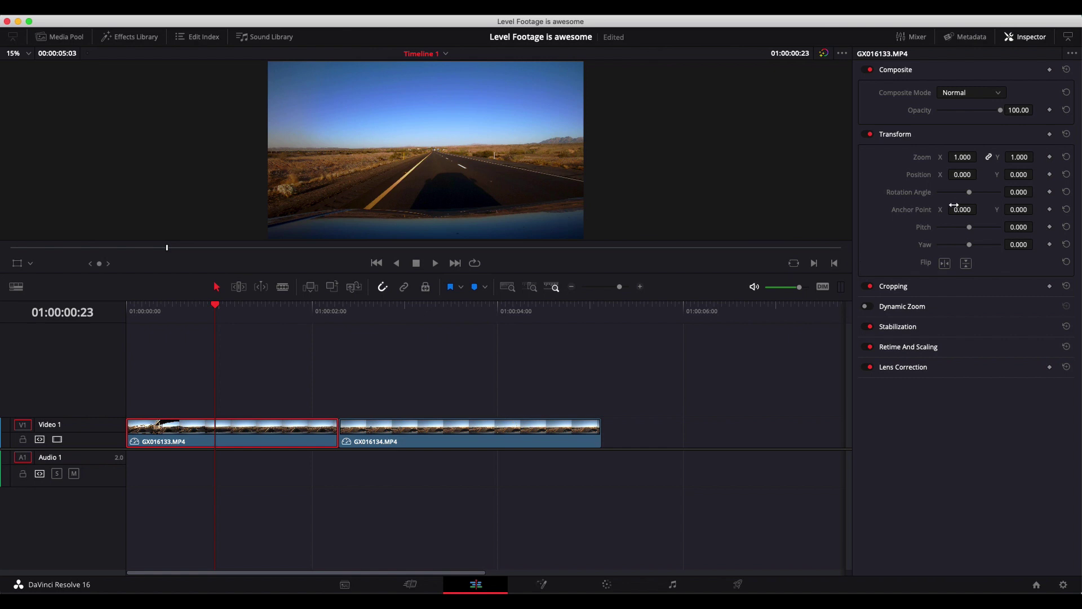
mouse_move(1023, 192)
left_mouse_down()
mouse_move(1036, 192)
mouse_move(1021, 192)
left_mouse_up()
Drag the ResolveFX Generate Grid filter from OpenFX onto both clips on Video 1
left_click(136, 37)
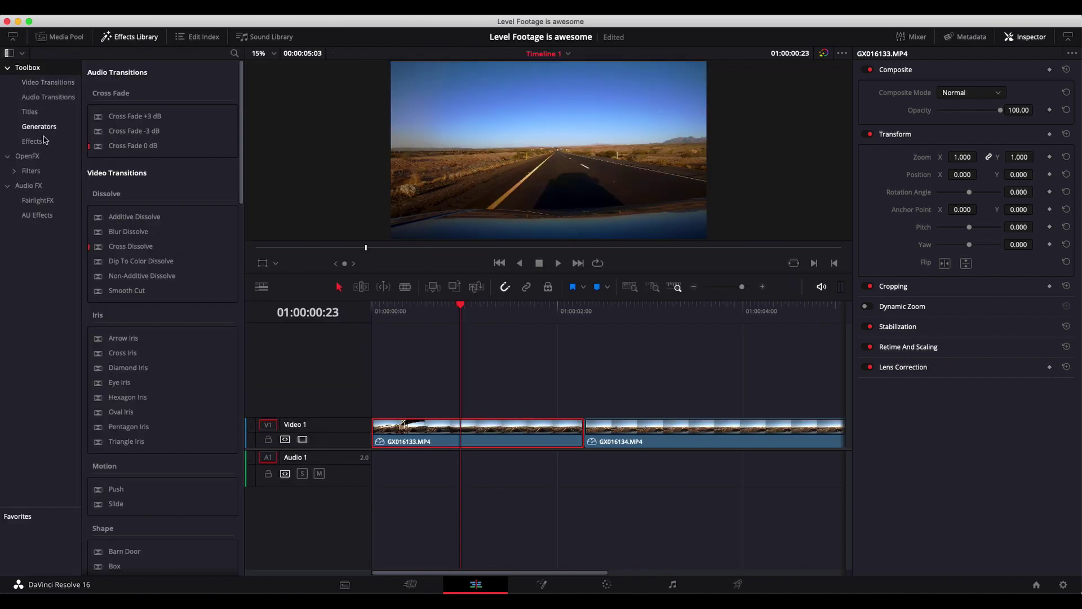
left_click(28, 158)
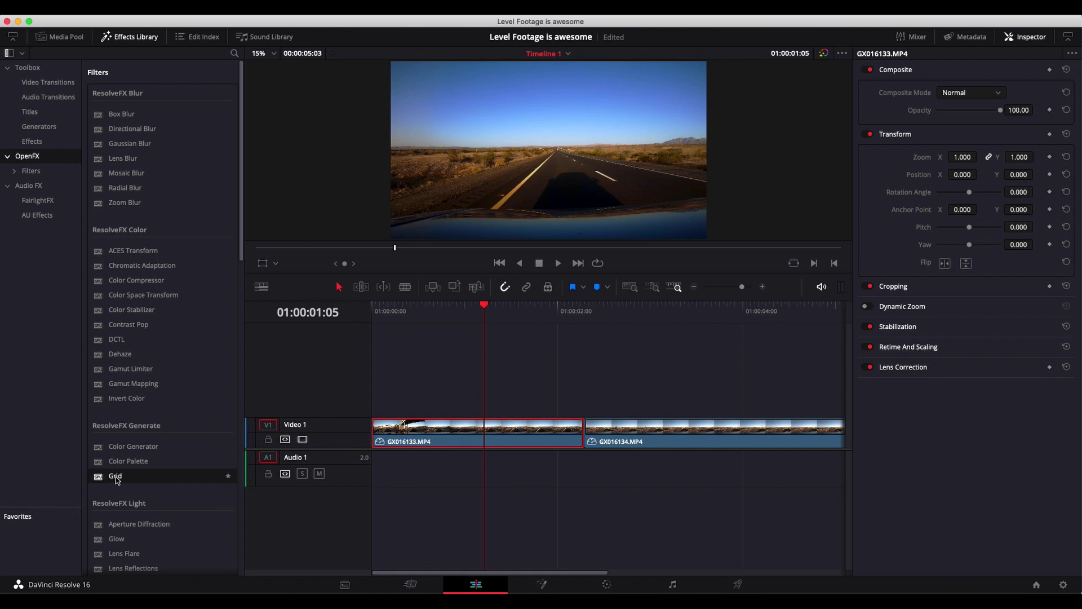
left_click_drag(117, 479, 501, 431)
left_click_drag(129, 478, 670, 439)
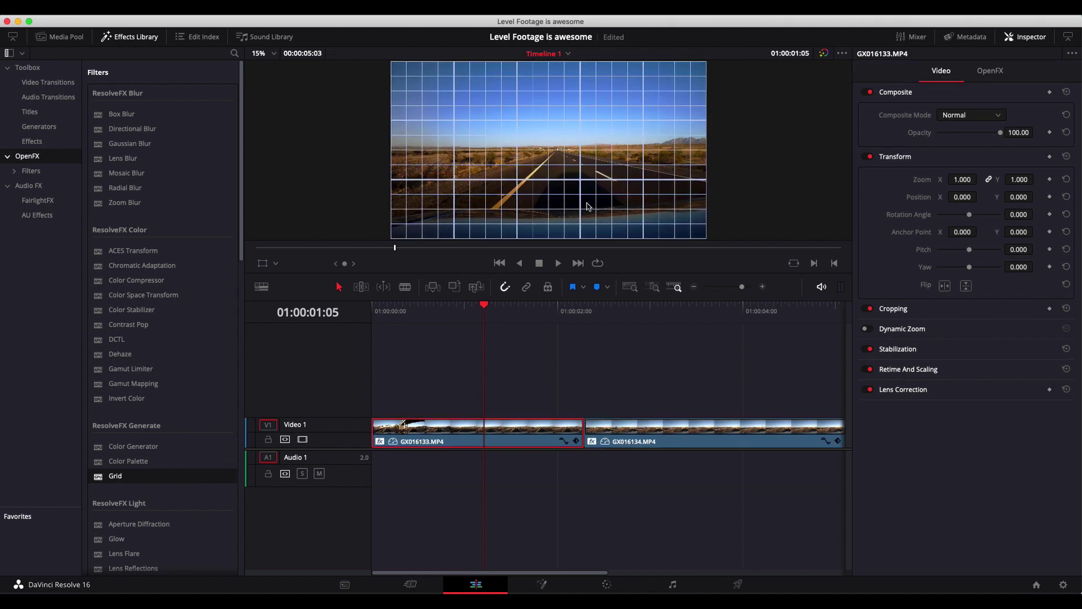
Enlarge the viewer and magnify the frame to inspect the tilted horizon
left_click(132, 37)
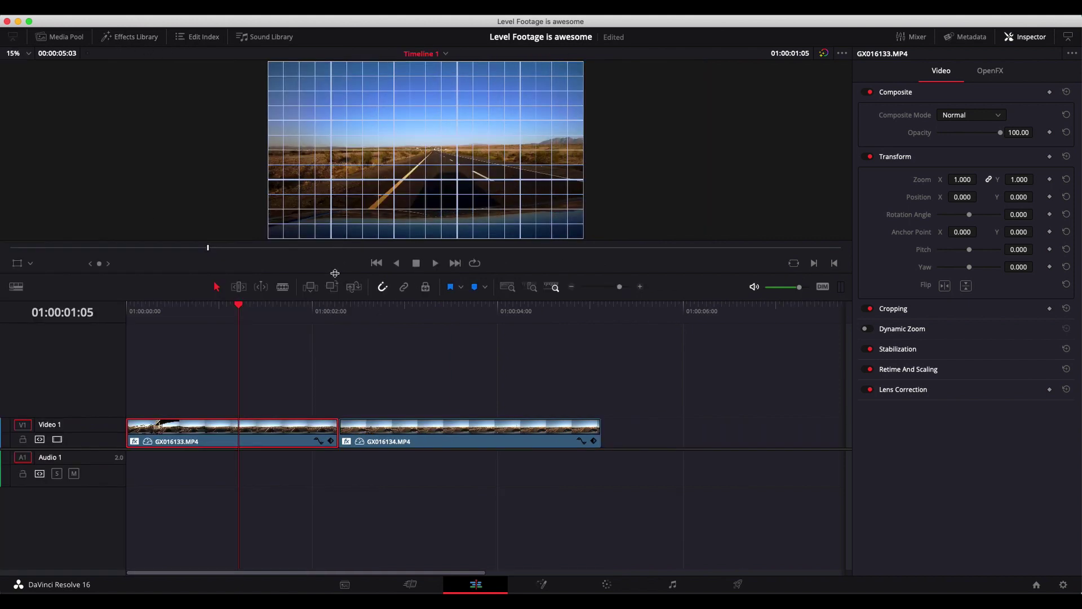
left_click_drag(333, 275, 330, 369)
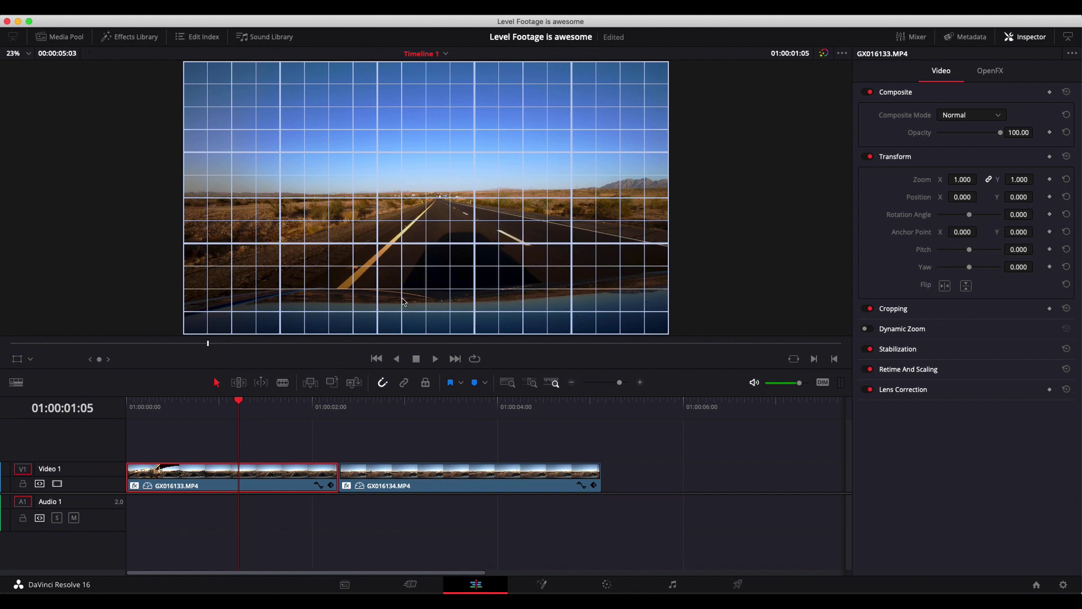
scroll(446, 197, "up", 3)
scroll(442, 196, "up", 1)
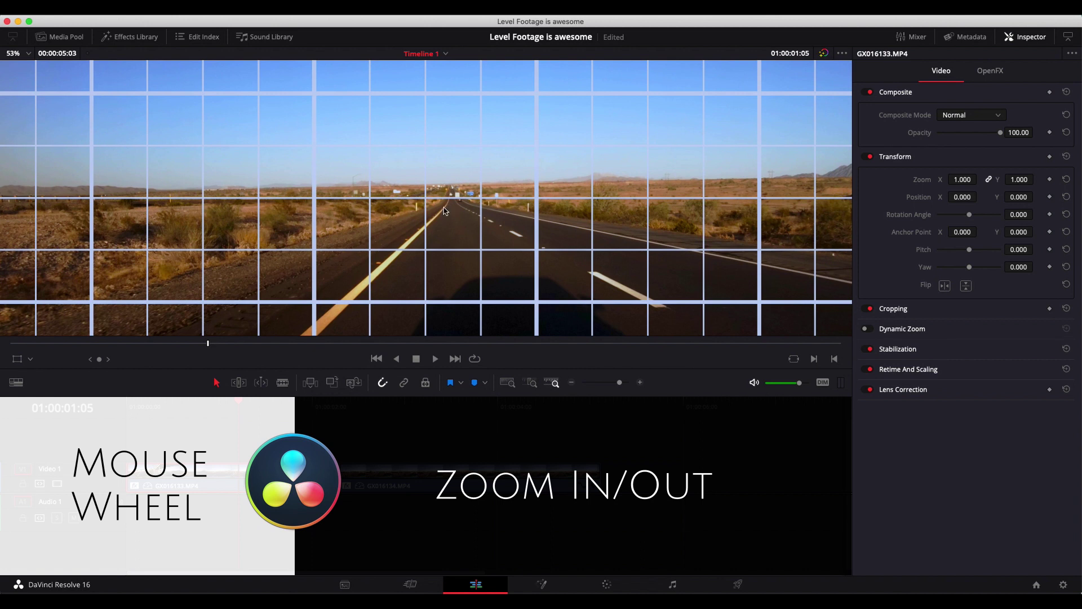
left_click_drag(446, 183, 433, 218)
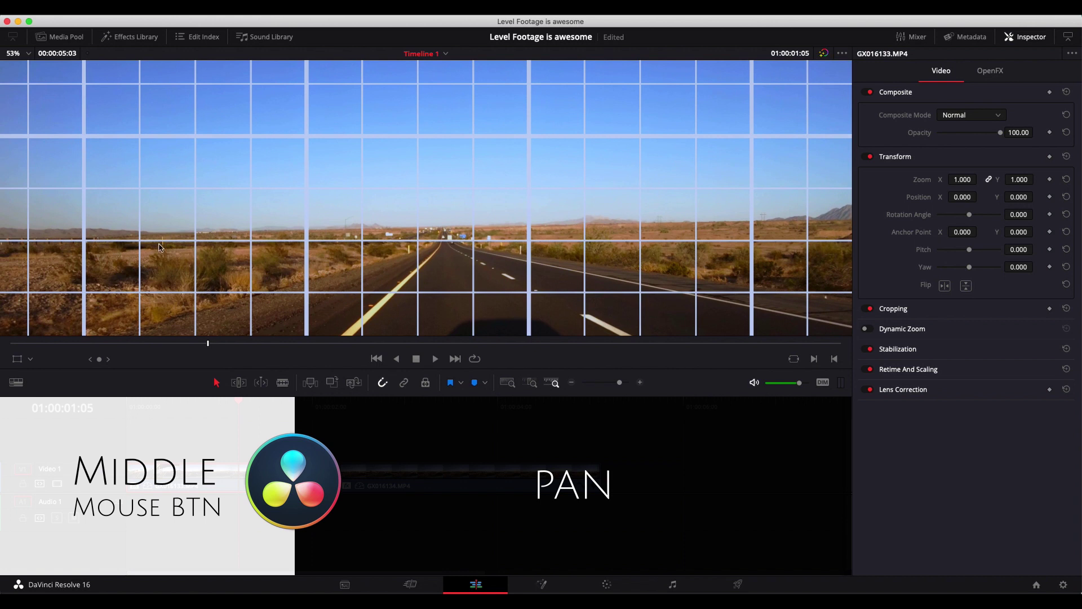
scroll(405, 232, "down", 1)
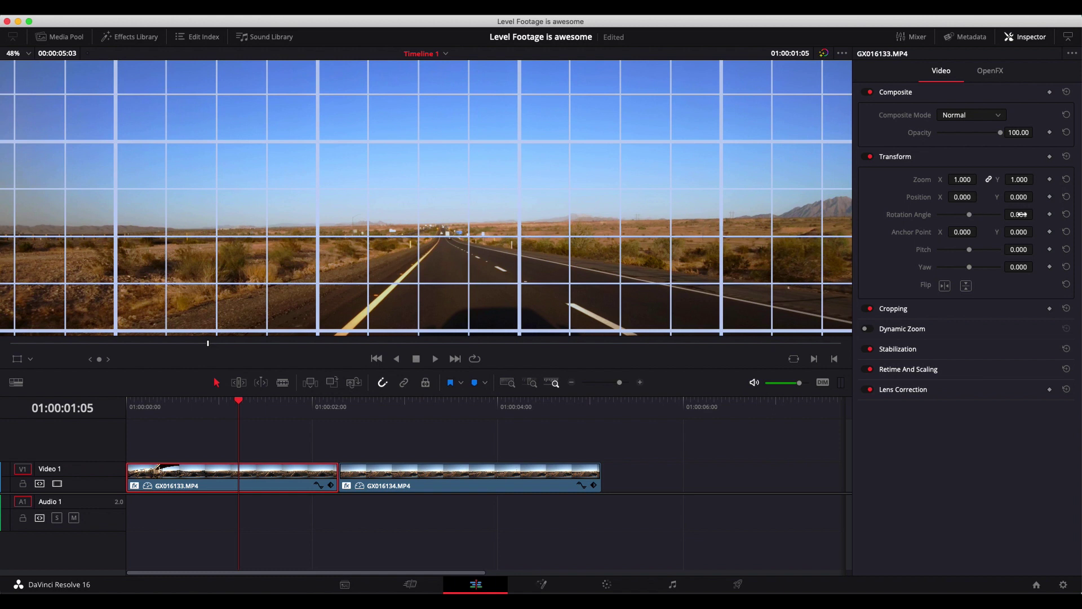
Set GX016133.MP4's Rotation Angle to -0.800 so the horizon matches the grid
left_click_drag(1022, 214, 1009, 214)
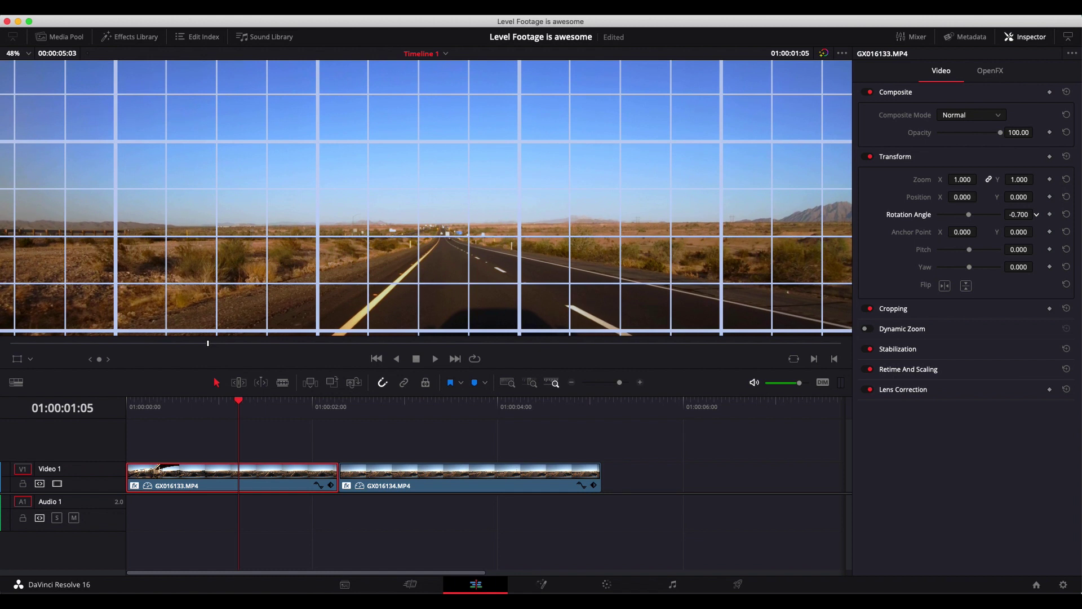
left_click_drag(1008, 214, 1036, 215)
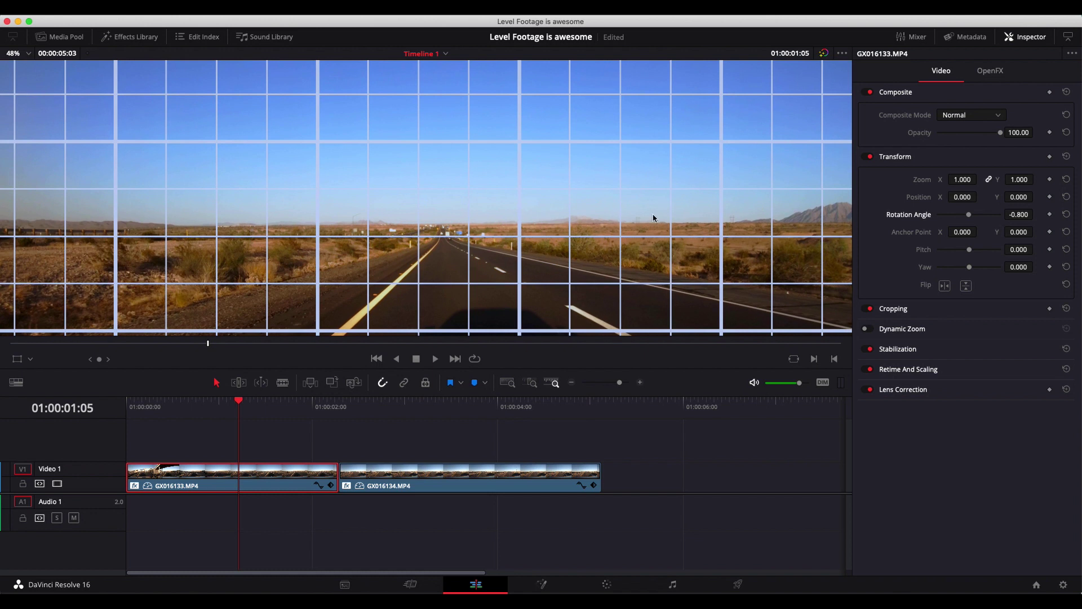
scroll(654, 218, "down", 5)
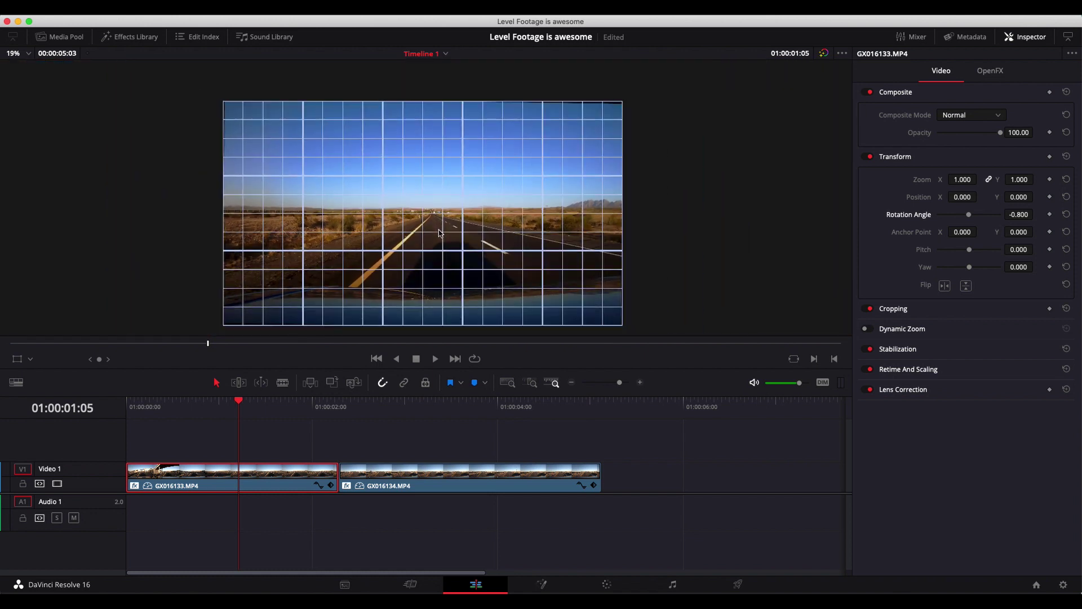
left_click_drag(389, 403, 490, 405)
At 01:00:03:12, set GX016134.MP4's Rotation Angle to -1.400 against the grid lines
left_click(451, 407)
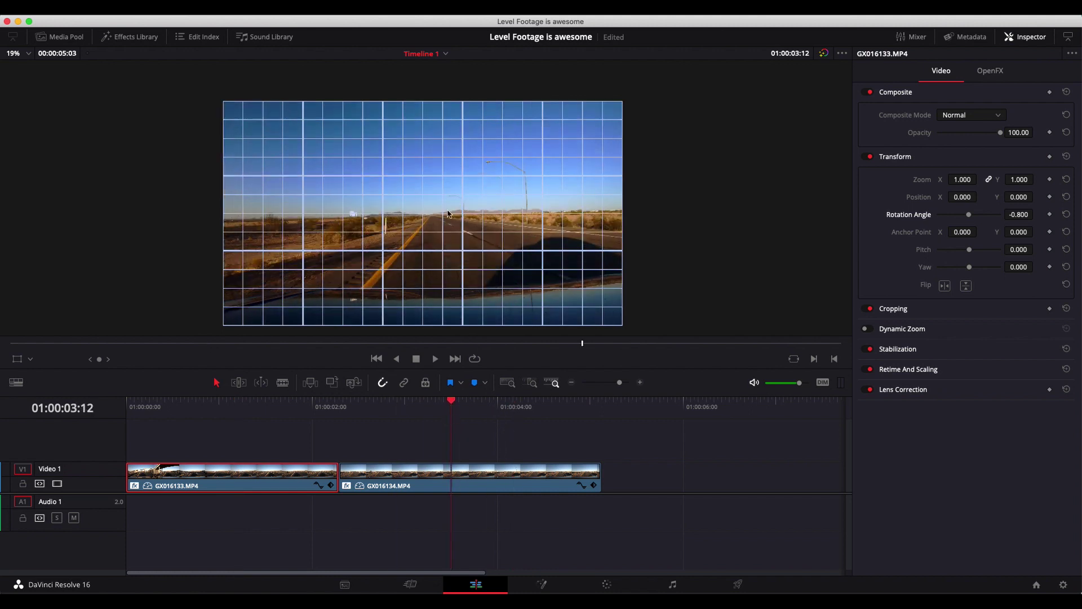
scroll(519, 236, "up", 3)
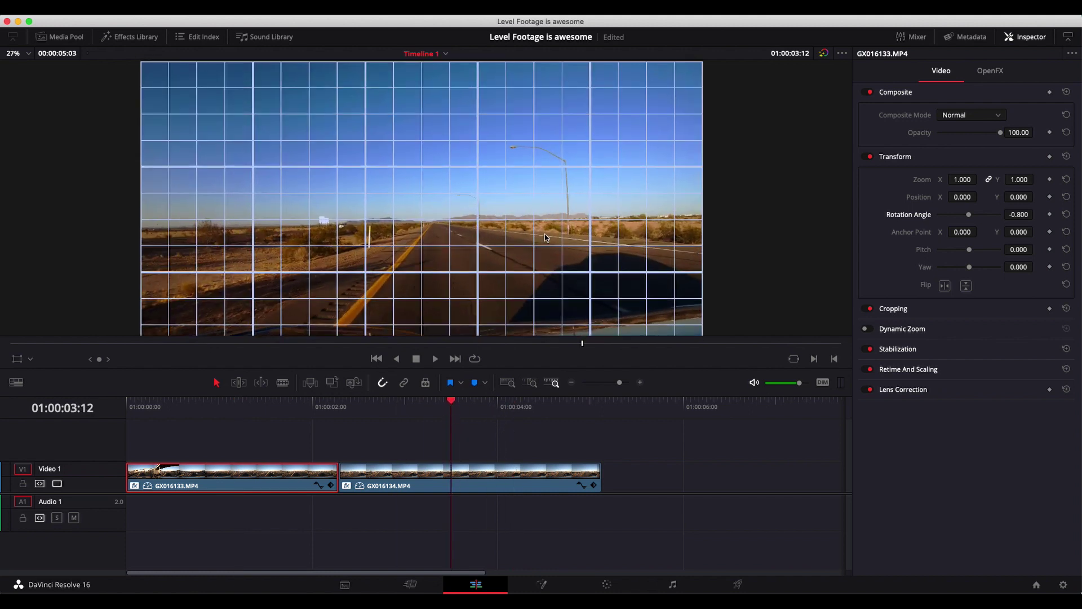
scroll(523, 245, "up", 3)
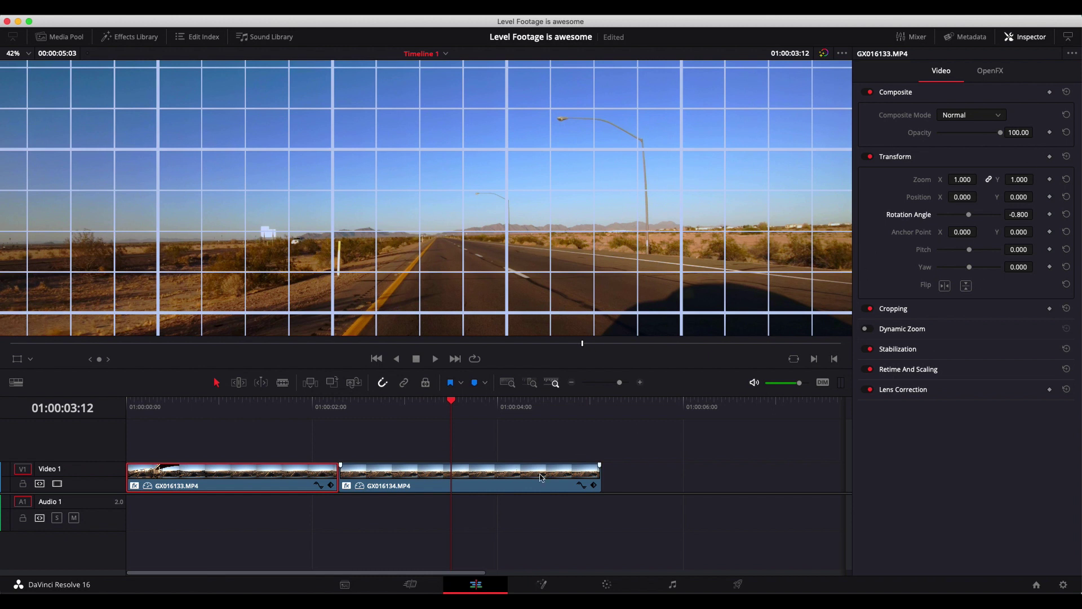
left_click(493, 475)
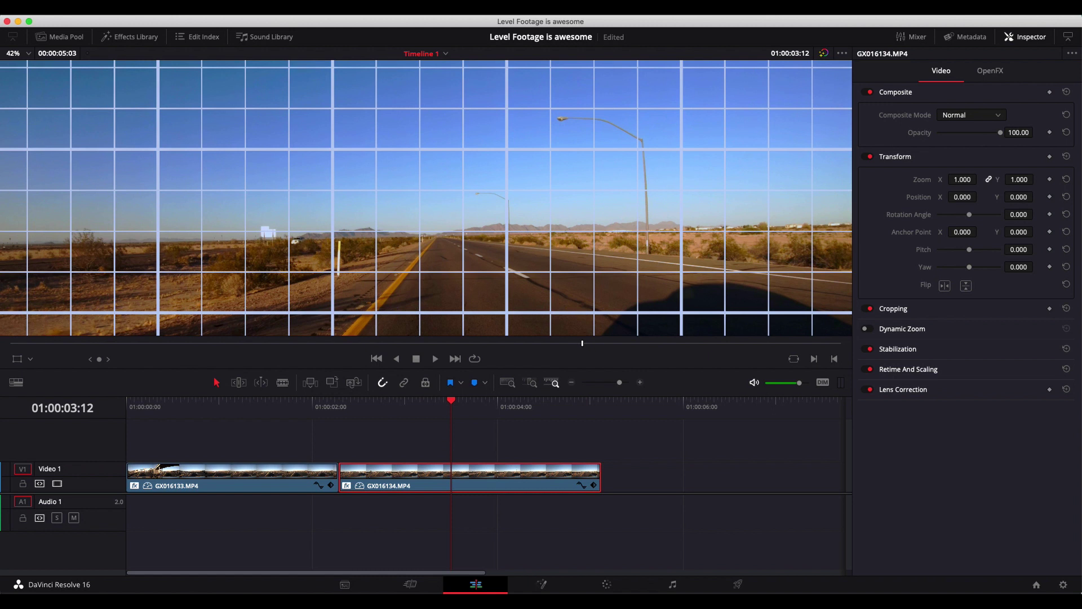
left_click_drag(1019, 215, 1001, 214)
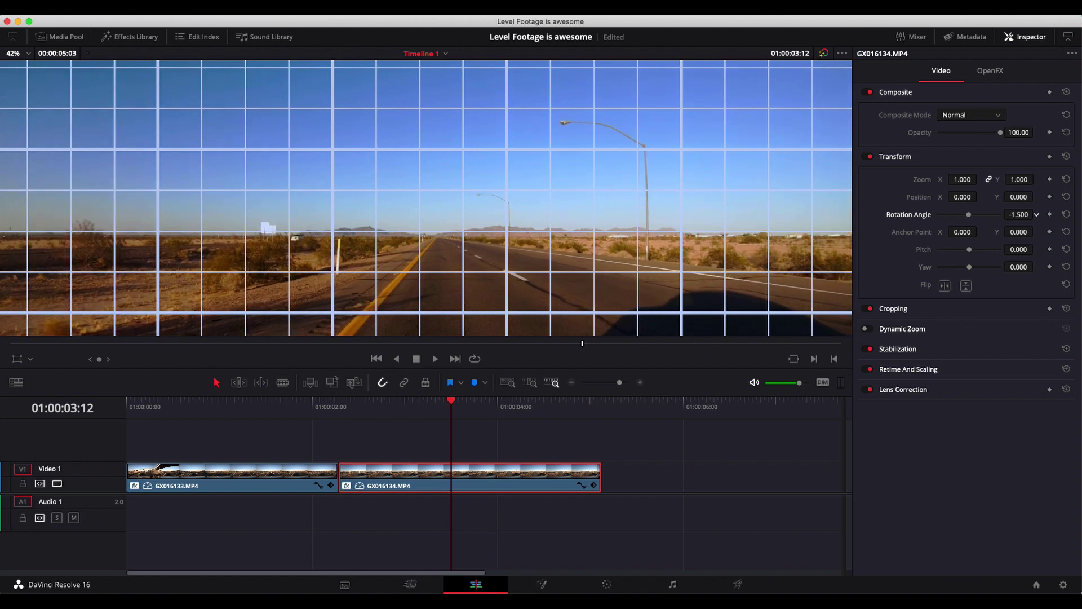
left_click_drag(1019, 214, 1021, 214)
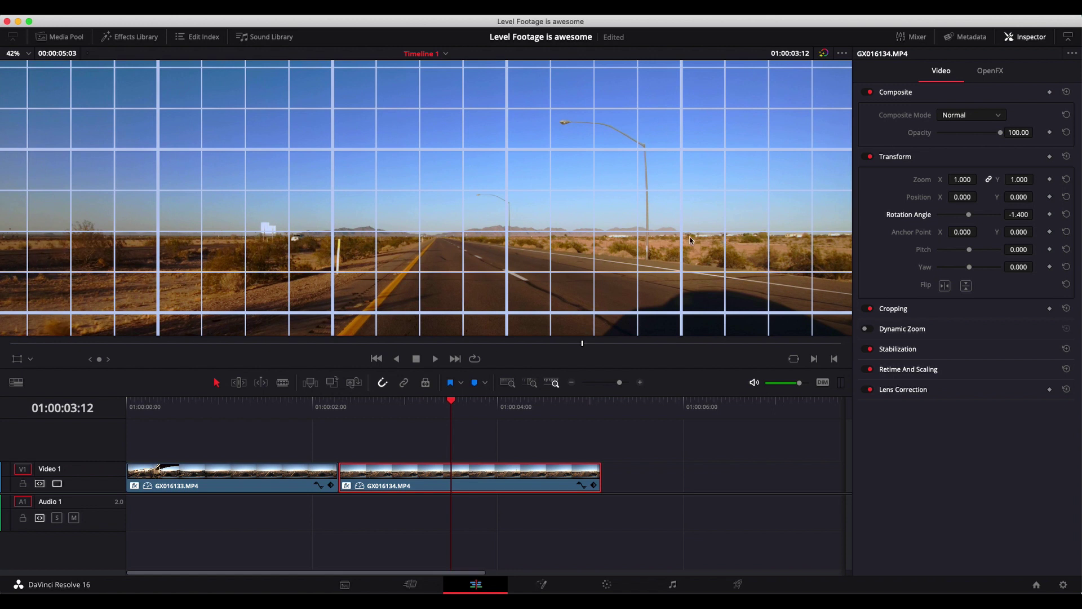
scroll(474, 252, "down", 5)
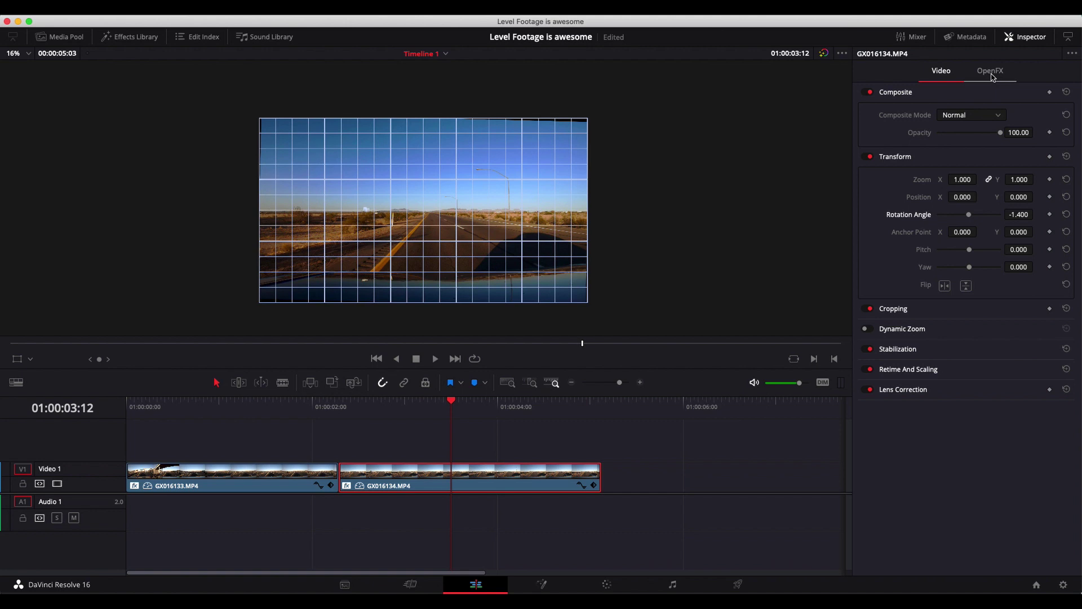
Switch off the Grid overlay and delete the Grid filter from GX016133.MP4
left_click(992, 77)
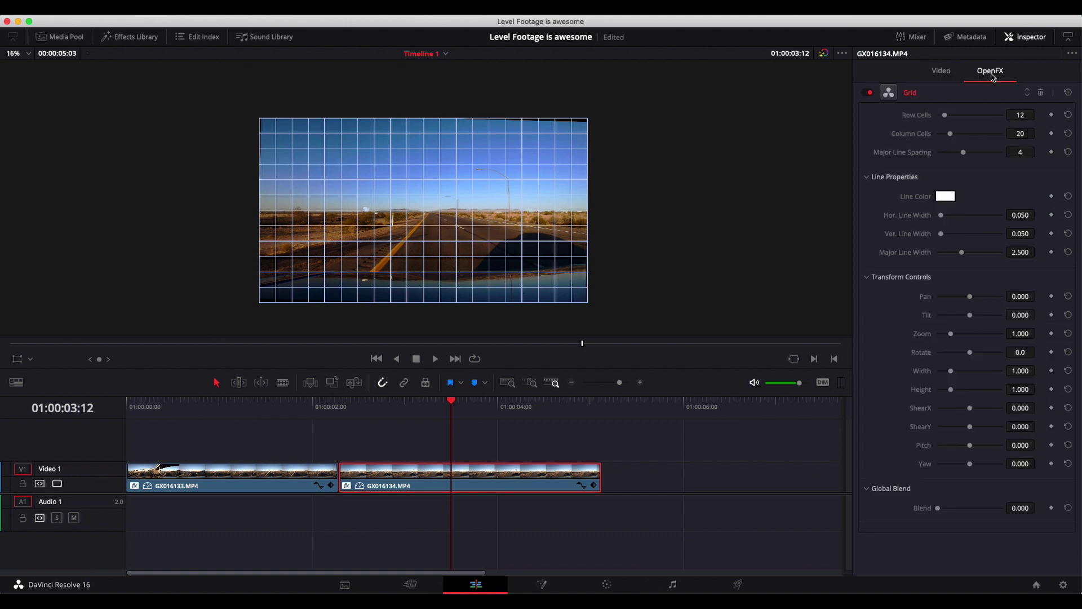
left_click(867, 92)
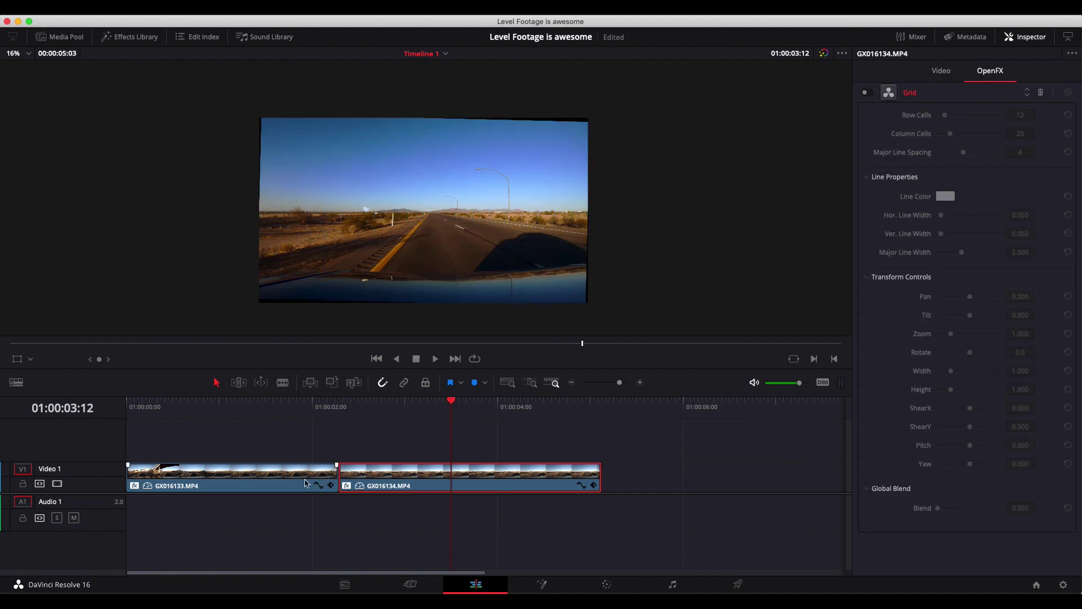
left_click(270, 477)
left_click(254, 401)
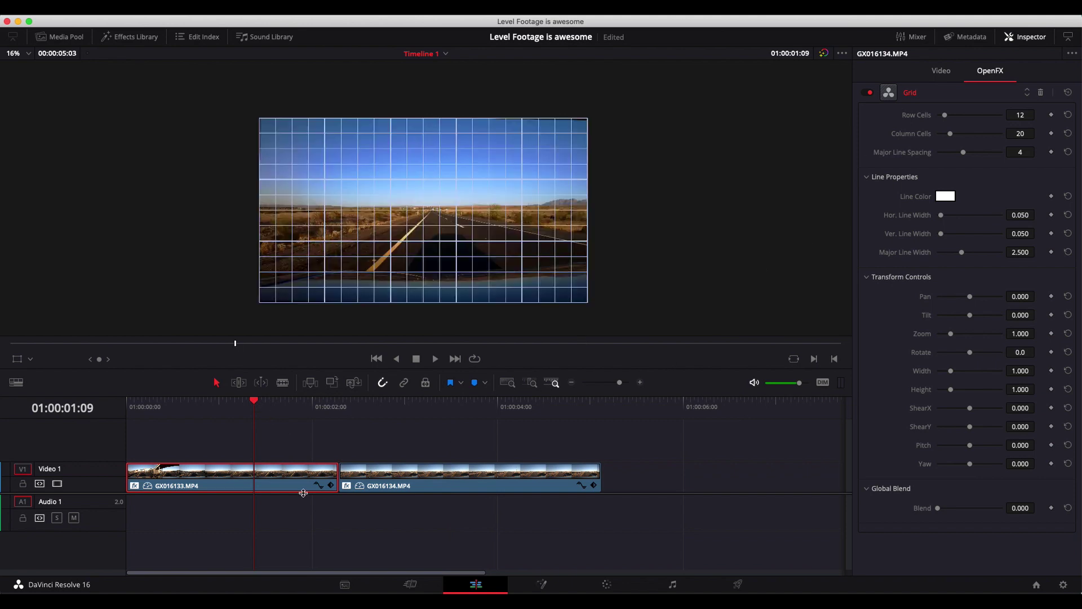
left_click(869, 93)
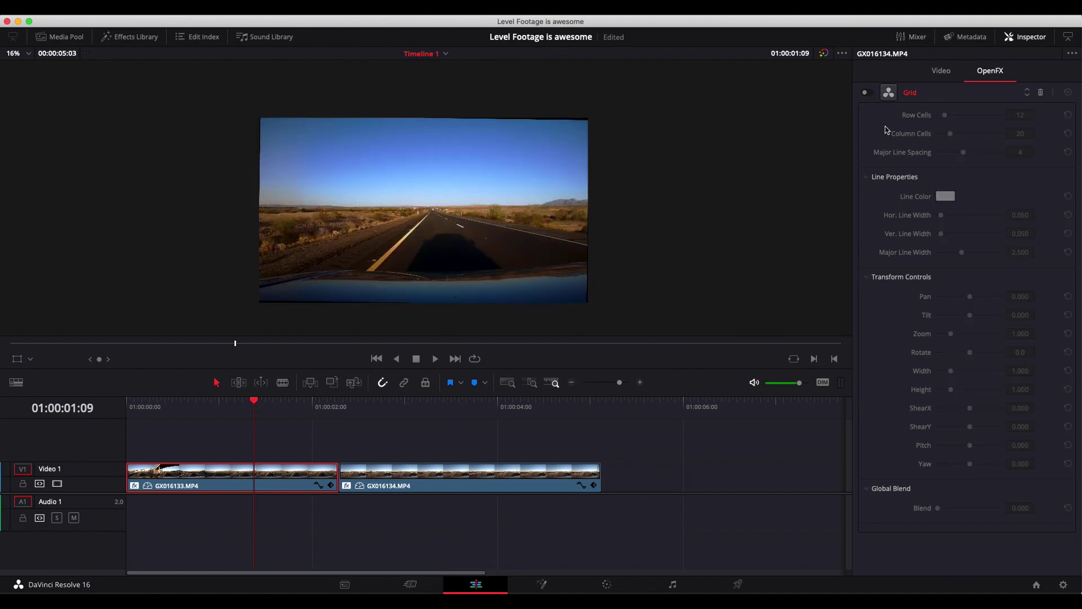
left_click(1042, 93)
Delete the Grid filter from GX016134.MP4, leaving the playhead at 01:00:02:01
left_click(413, 416)
left_click(436, 473)
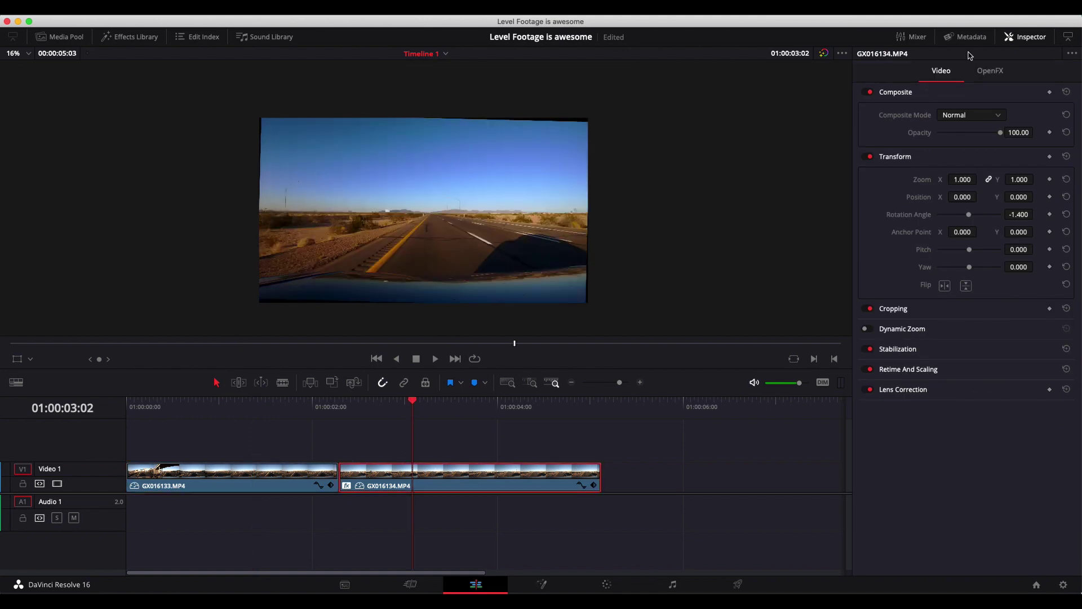
left_click(991, 71)
left_click(1042, 94)
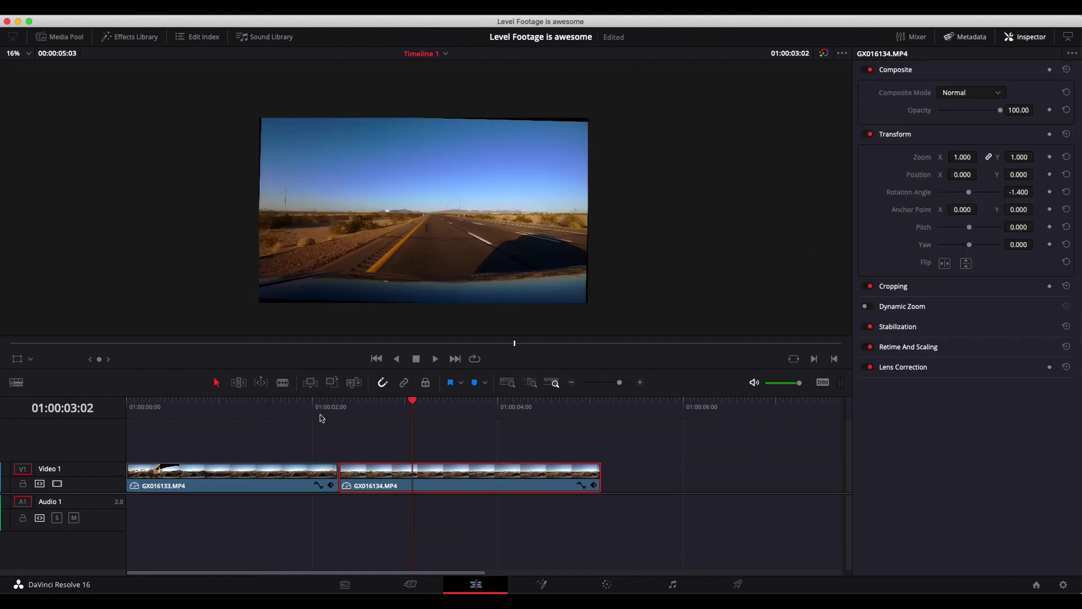
left_click(317, 416)
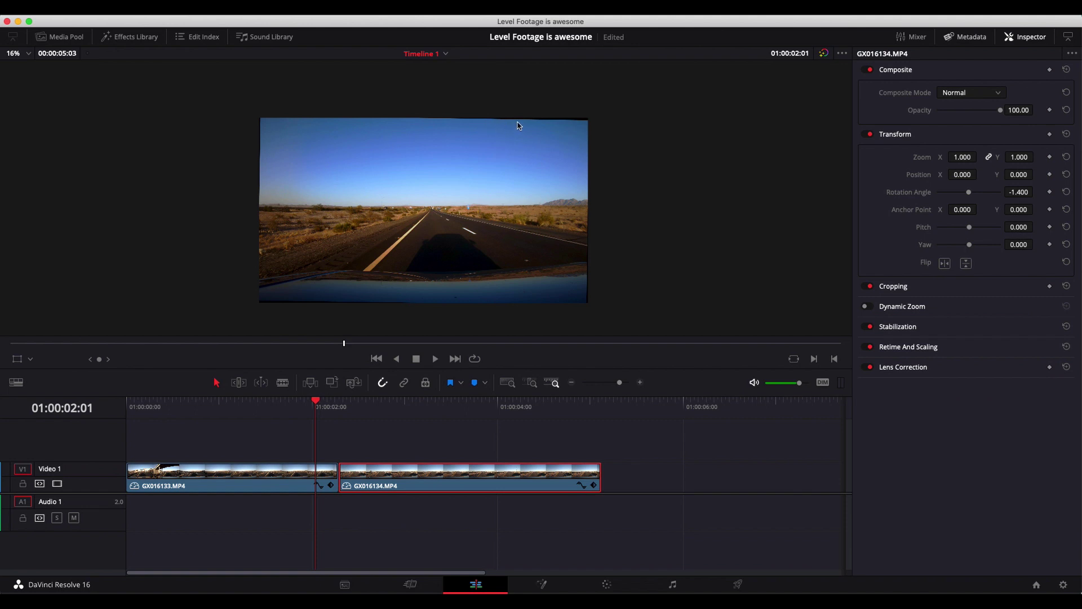
Set GX016133.MP4's Transform Zoom to 1.040 and switch the viewer to Fit
scroll(595, 115, "up", 5)
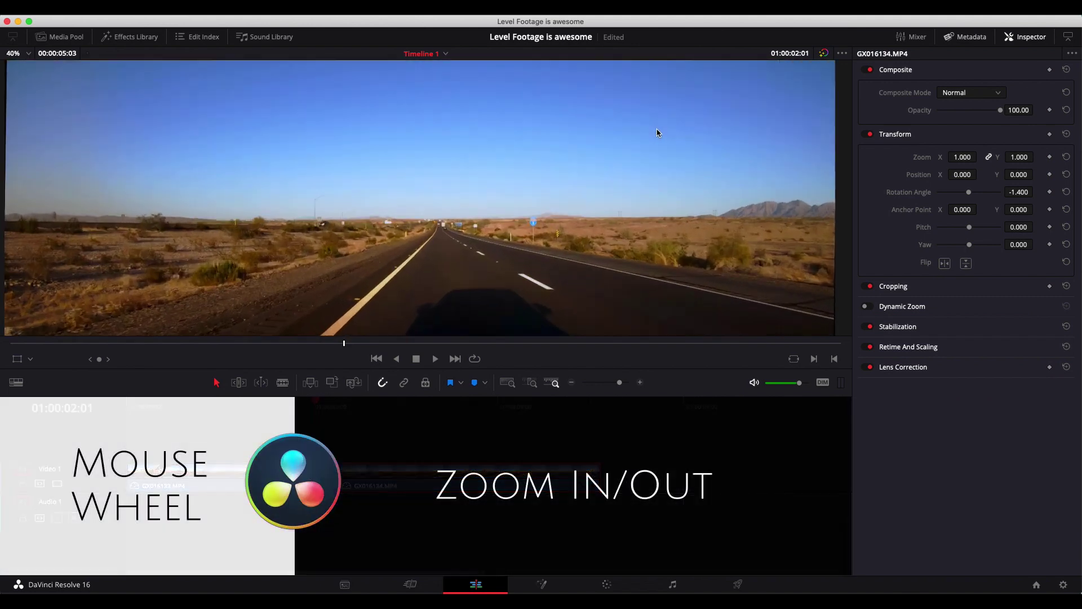
scroll(658, 133, "up", 3)
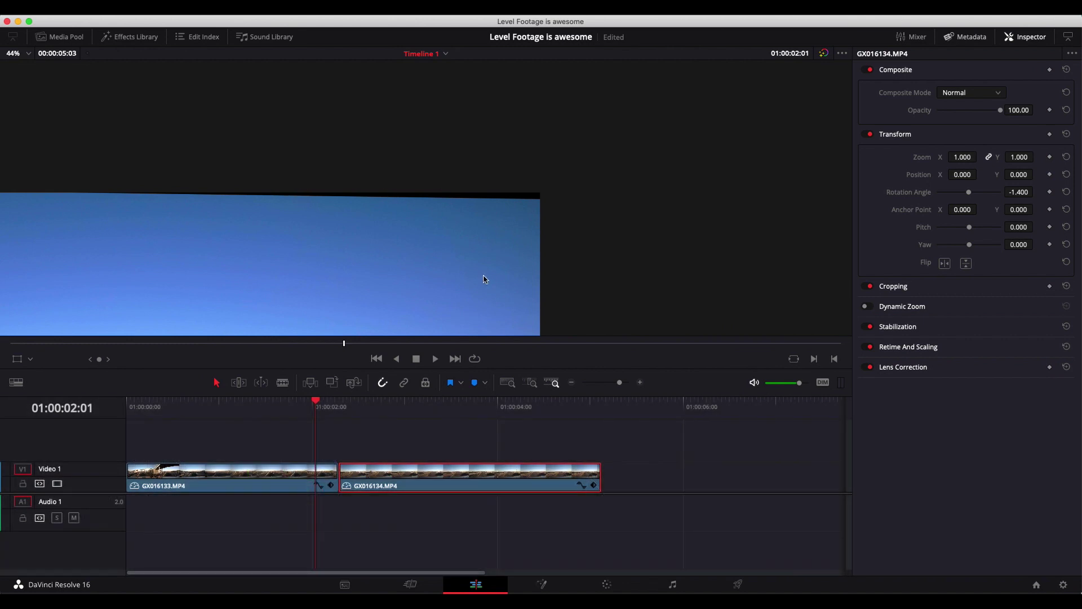
left_click(267, 477)
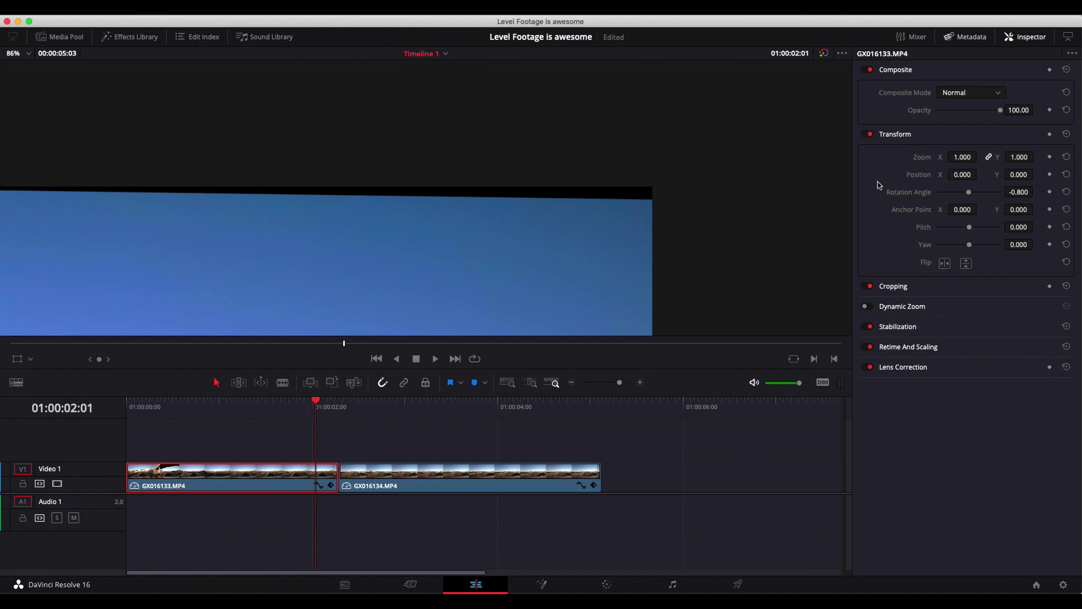
left_click_drag(966, 157, 984, 157)
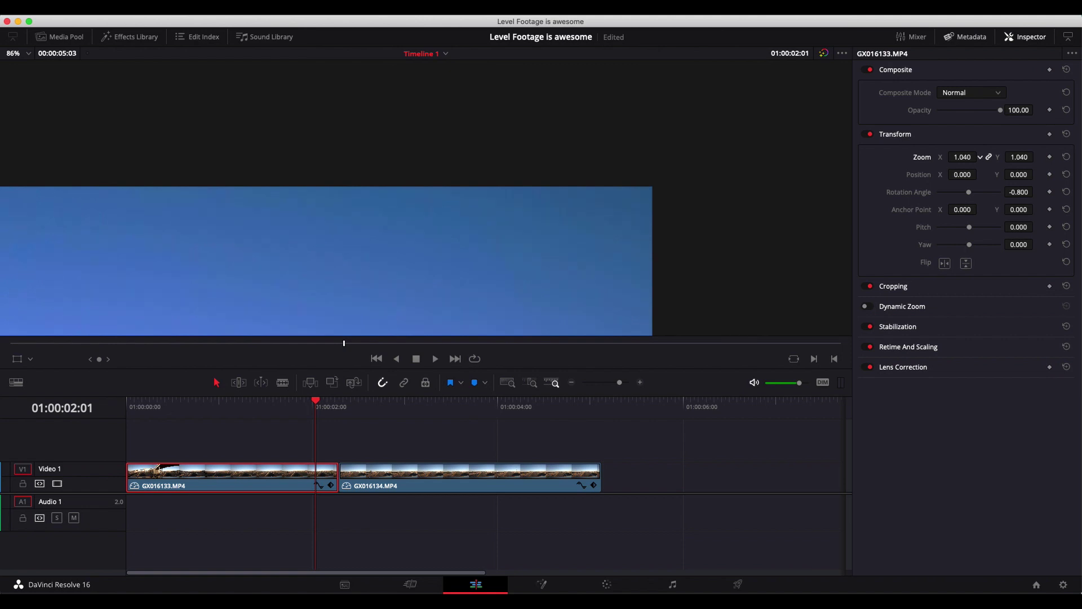
scroll(732, 203, "down", 10)
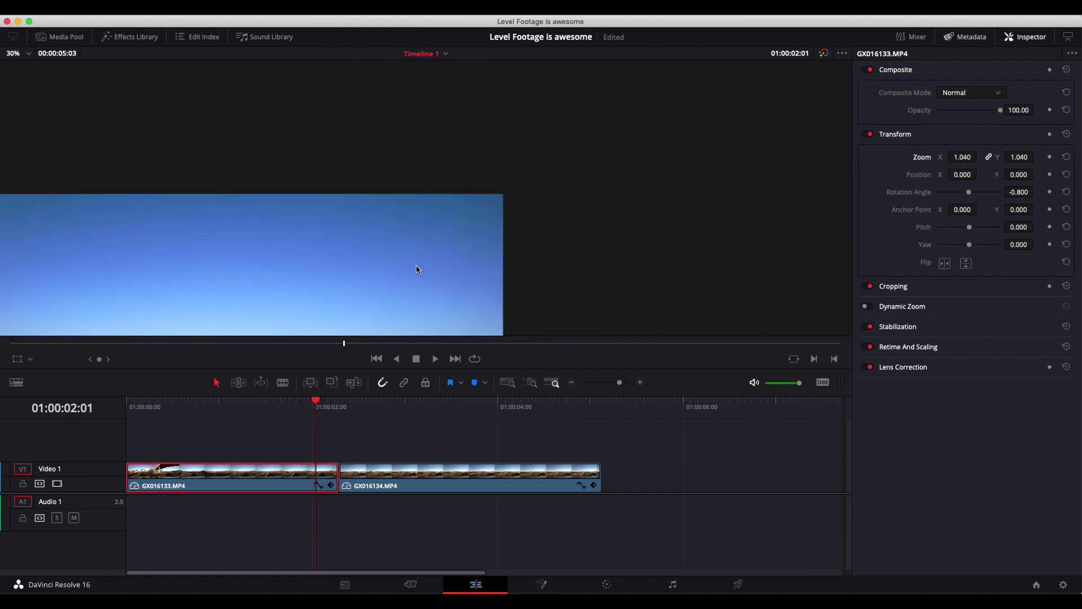
left_click(21, 56)
left_click(18, 70)
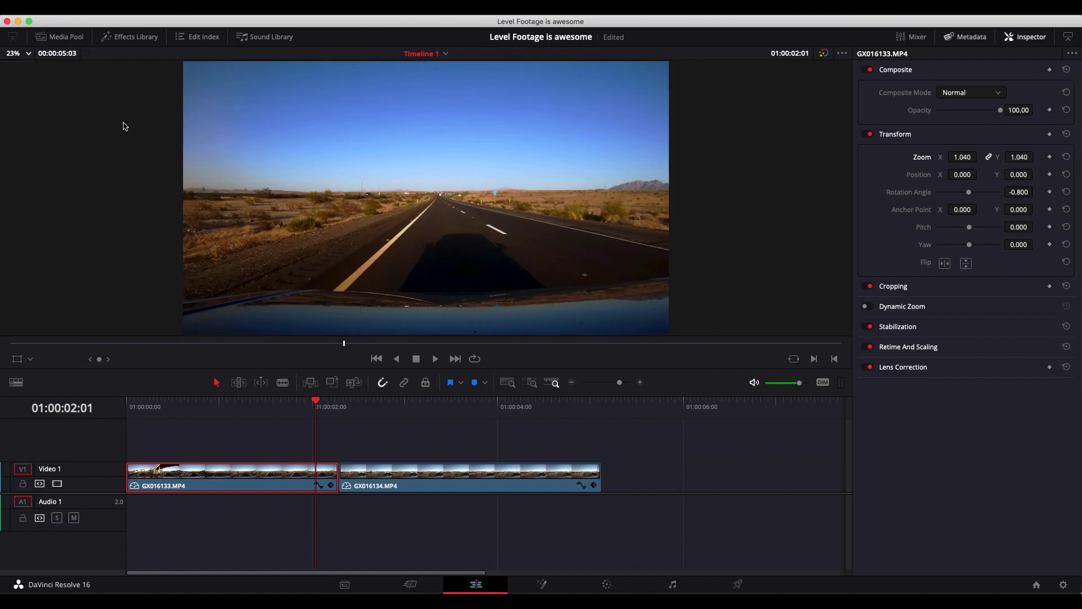
scroll(723, 274, "down", 1)
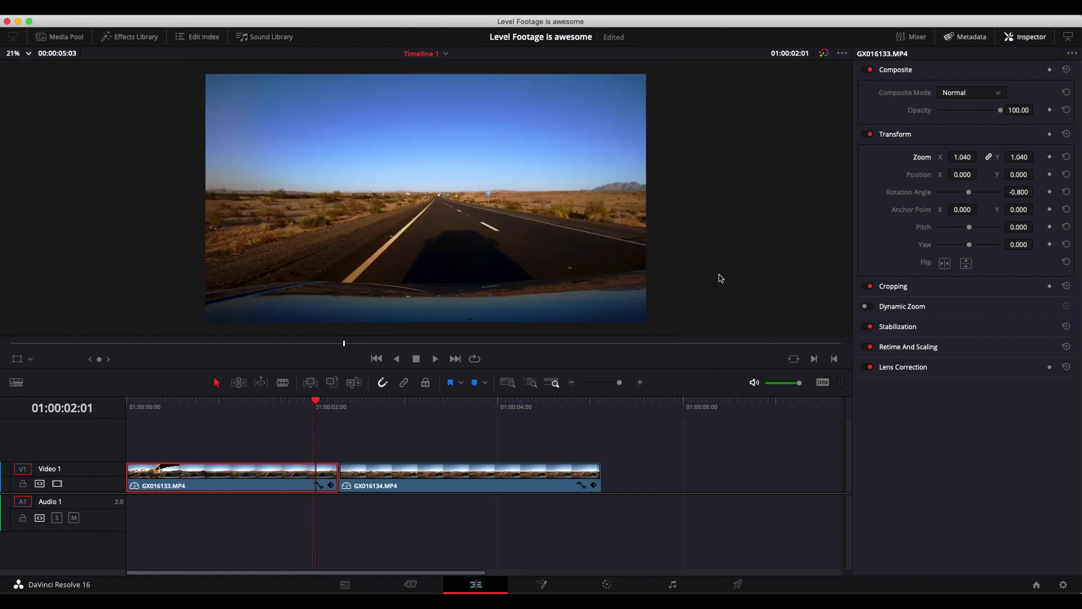